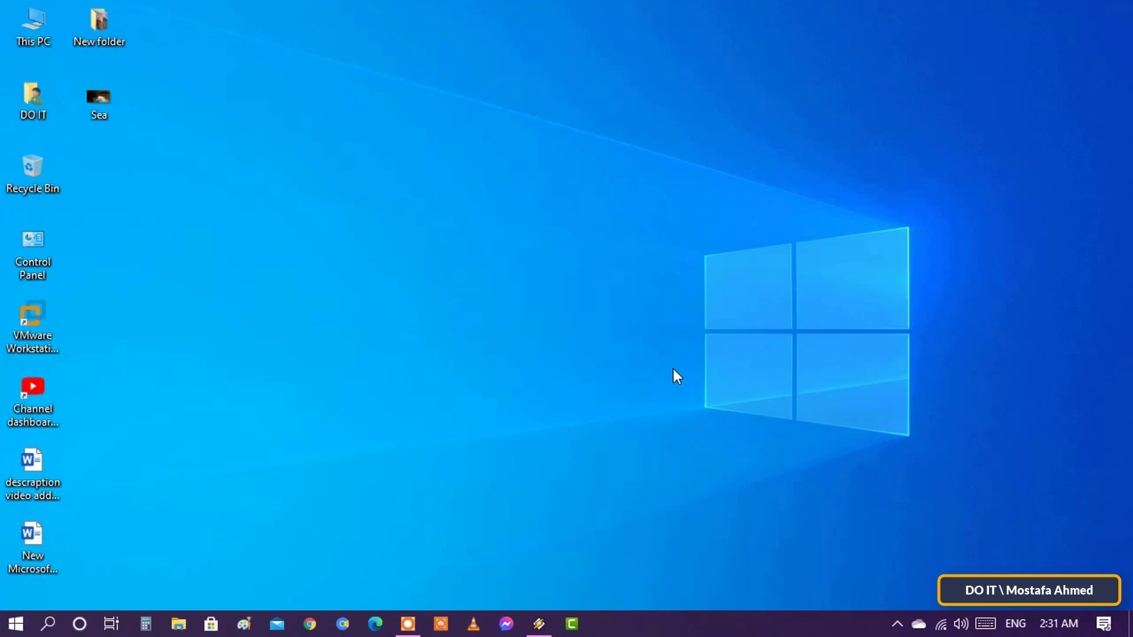
Preview the Sea video, then find and launch Video Editor from Windows search.
{"action": "double_click", "coordinate": [100, 102]}
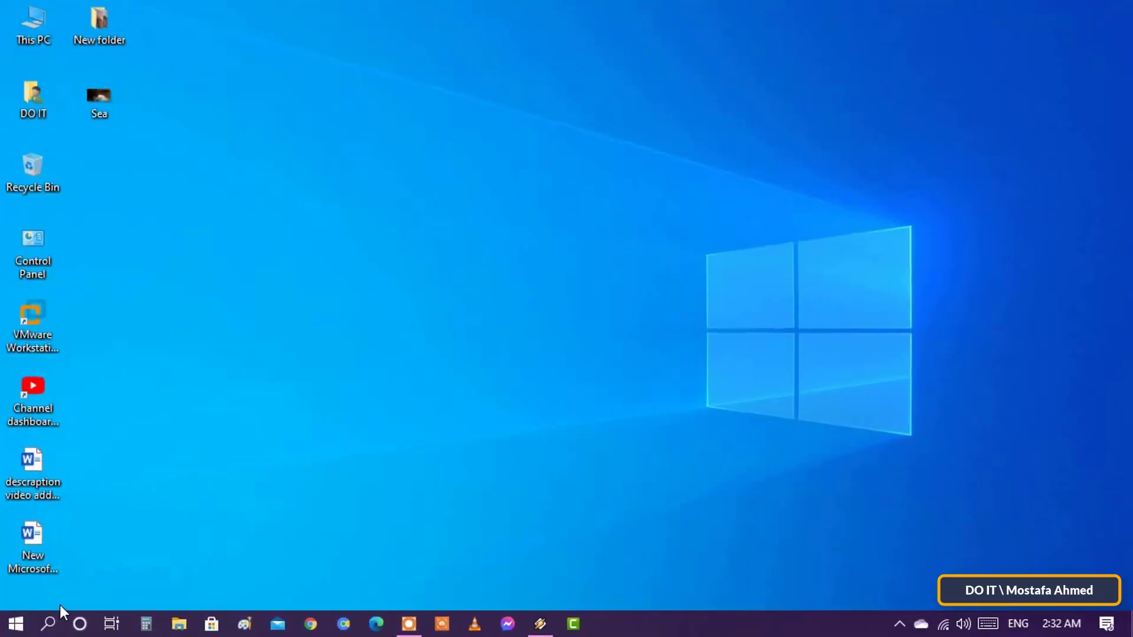
{"action": "left_click", "coordinate": [49, 623]}
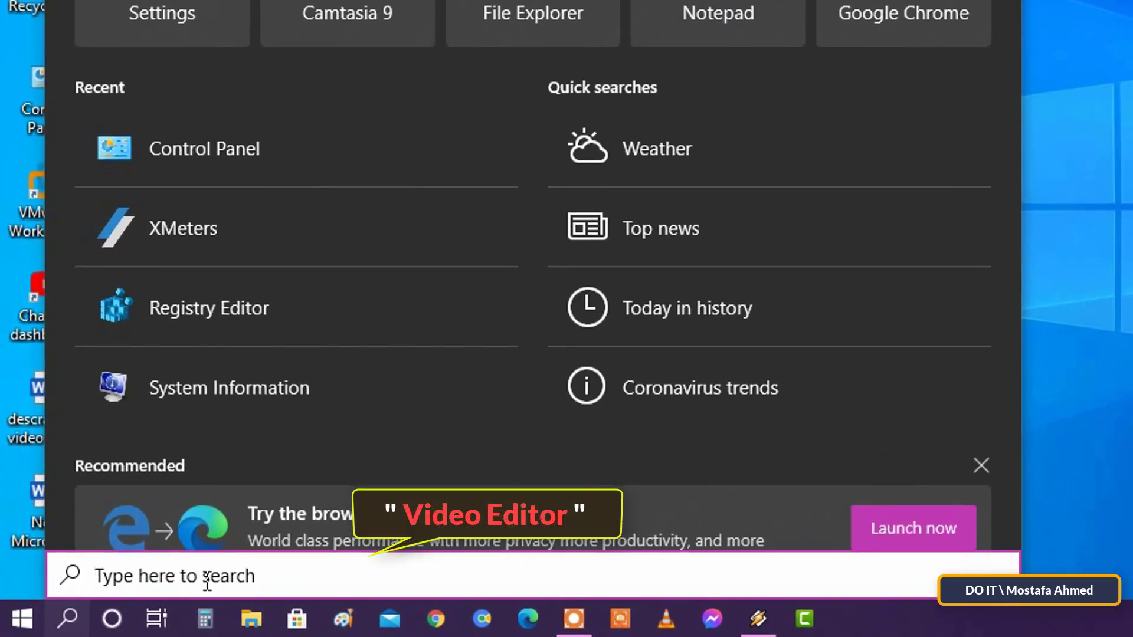
{"action": "type", "text": "vid"}
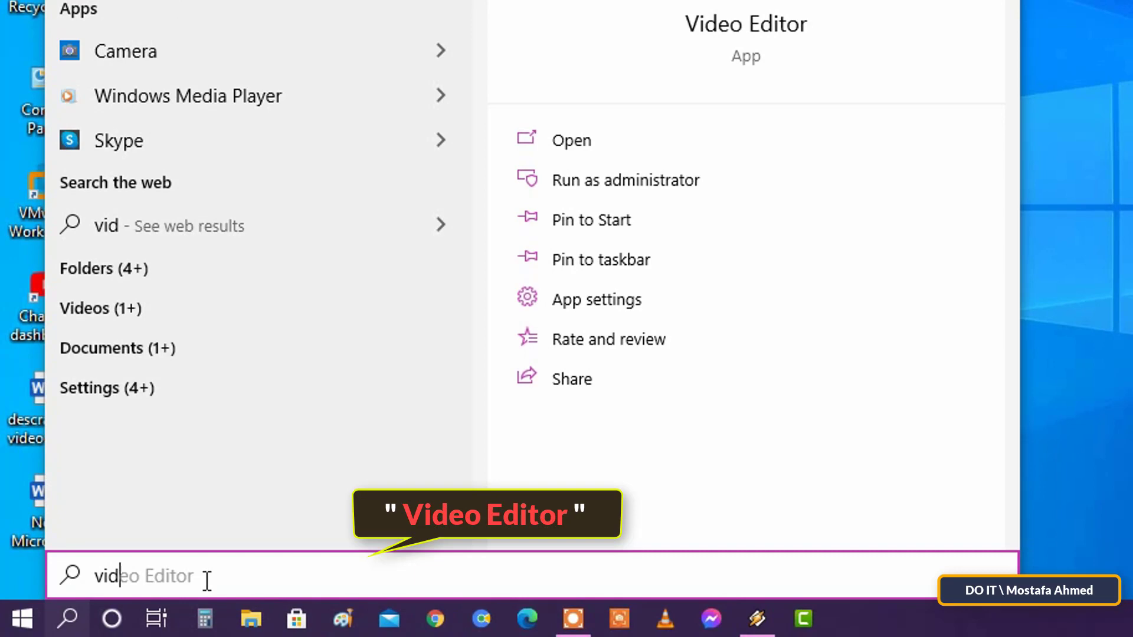
{"action": "type", "text": "eo "}
{"action": "type", "text": "ed"}
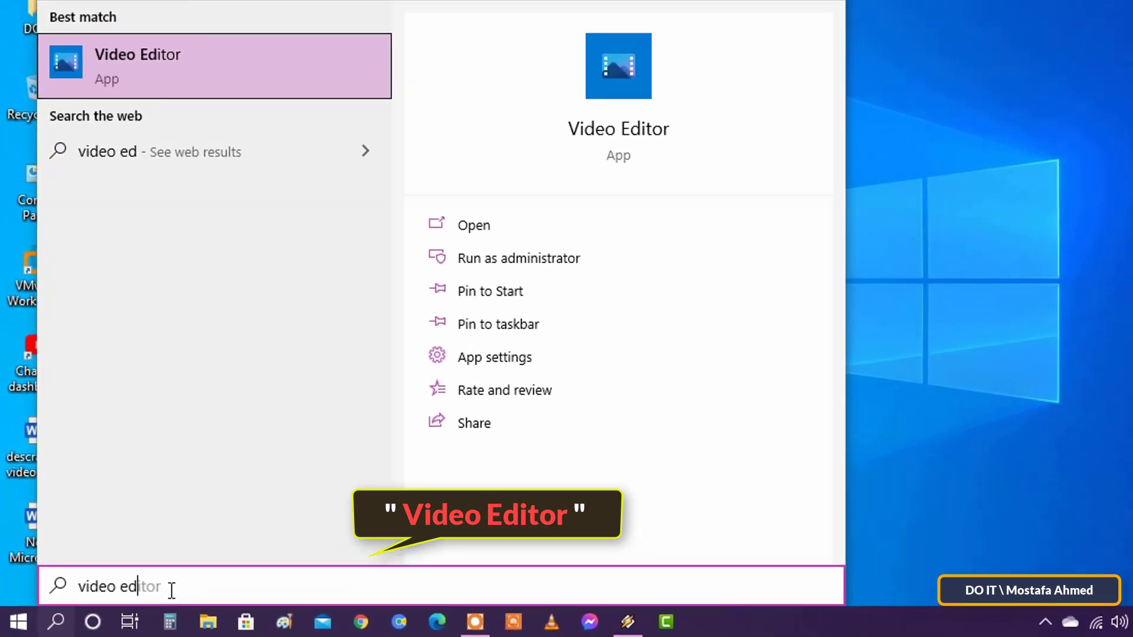
{"action": "type", "text": "itor"}
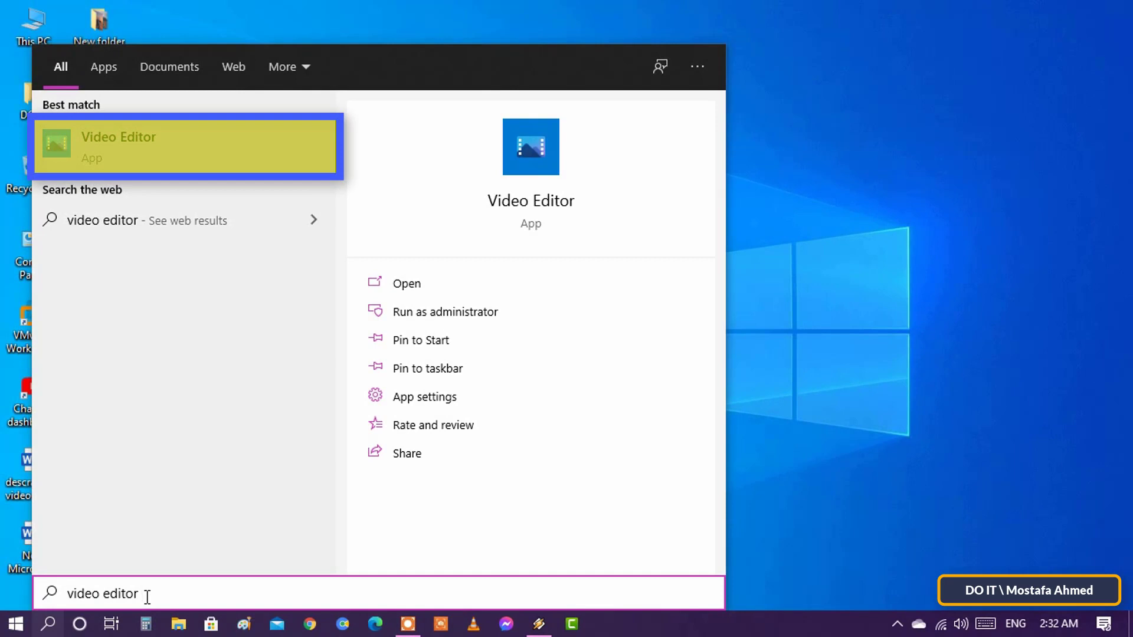
{"action": "left_click", "coordinate": [285, 159]}
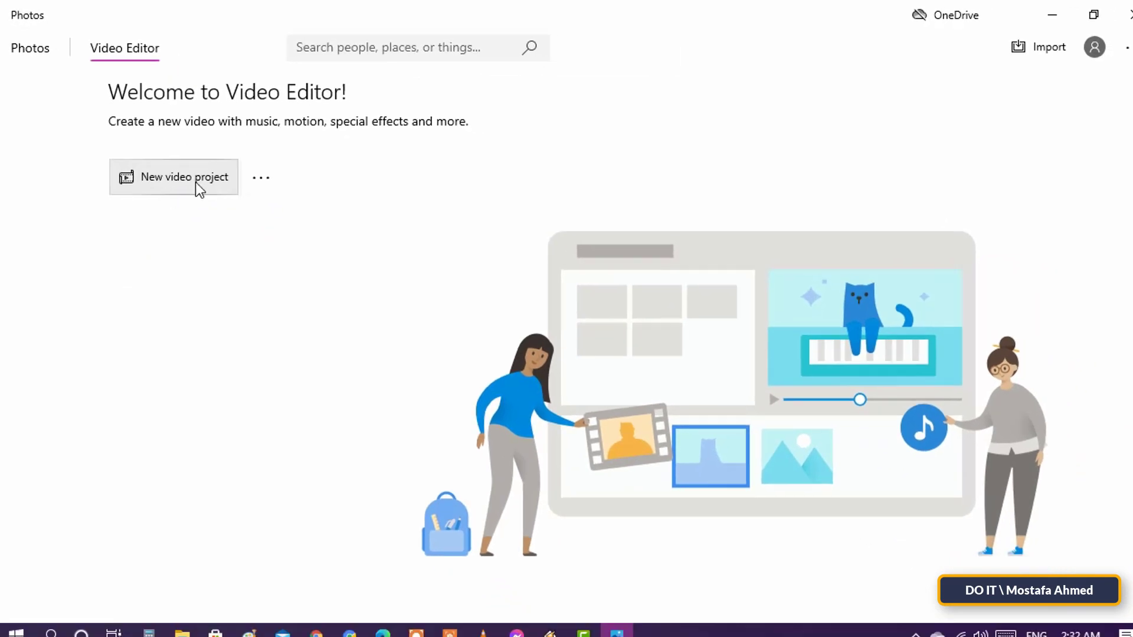
Start a new video project, replacing the default name with 'new Sea'.
{"action": "left_click", "coordinate": [199, 183]}
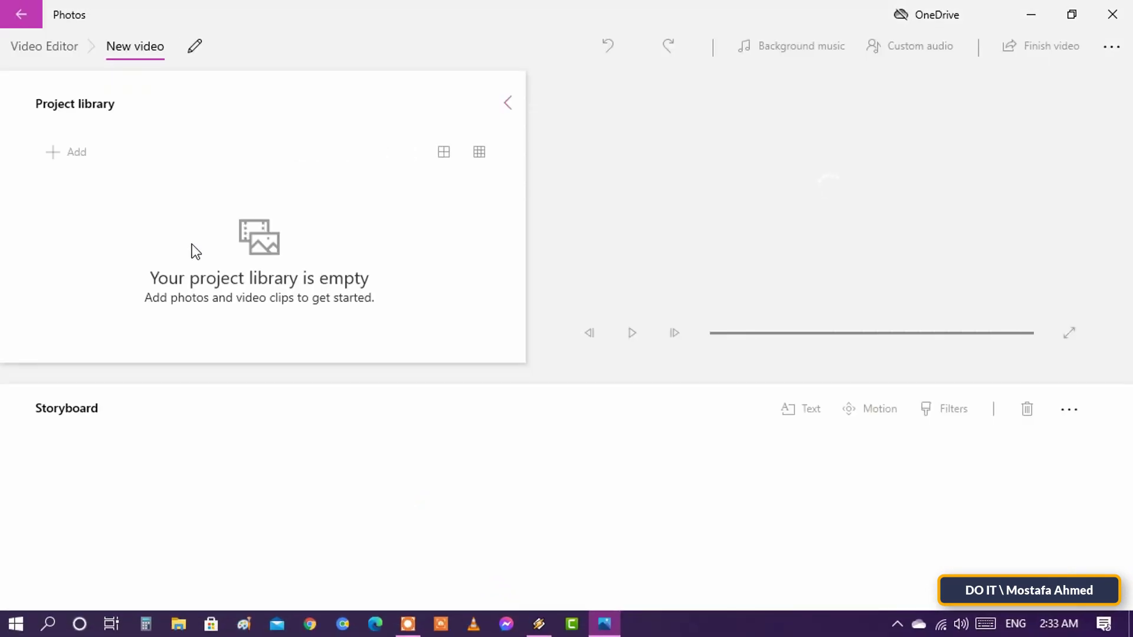
{"action": "left_click", "coordinate": [557, 302]}
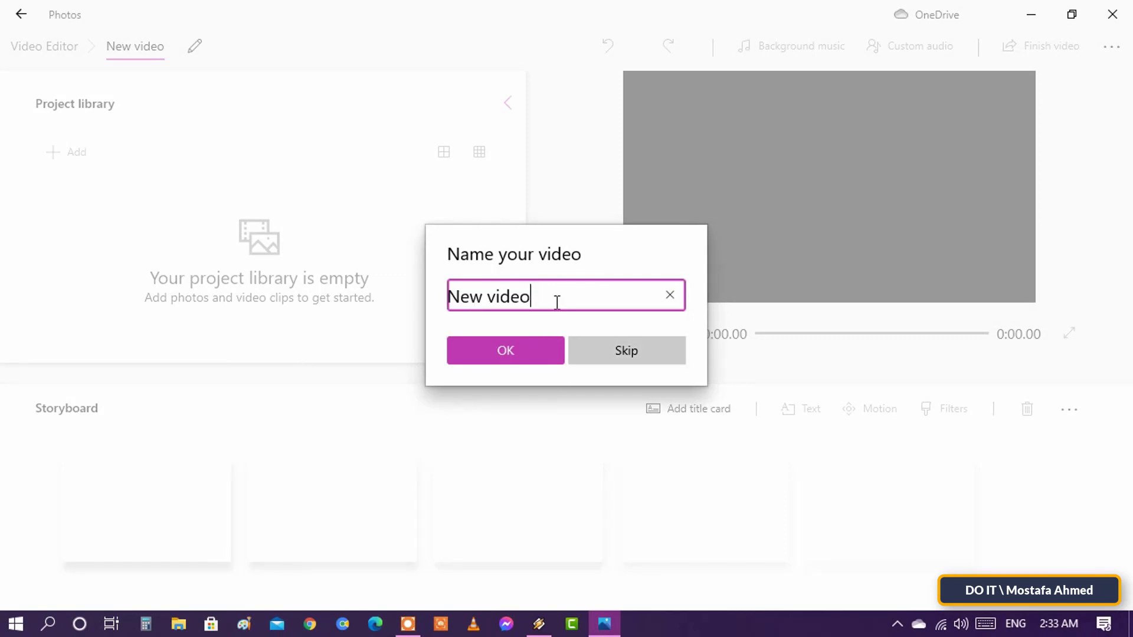
{"action": "key", "text": "BackSpace"}
{"action": "key", "text": "BackSpace"}
{"action": "key", "text": "BackSpace"}
{"action": "key", "text": "BackSpace"}
{"action": "key", "text": "BackSpace"}
{"action": "key", "text": "BackSpace"}
{"action": "key", "text": "BackSpace"}
{"action": "key", "text": "BackSpace"}
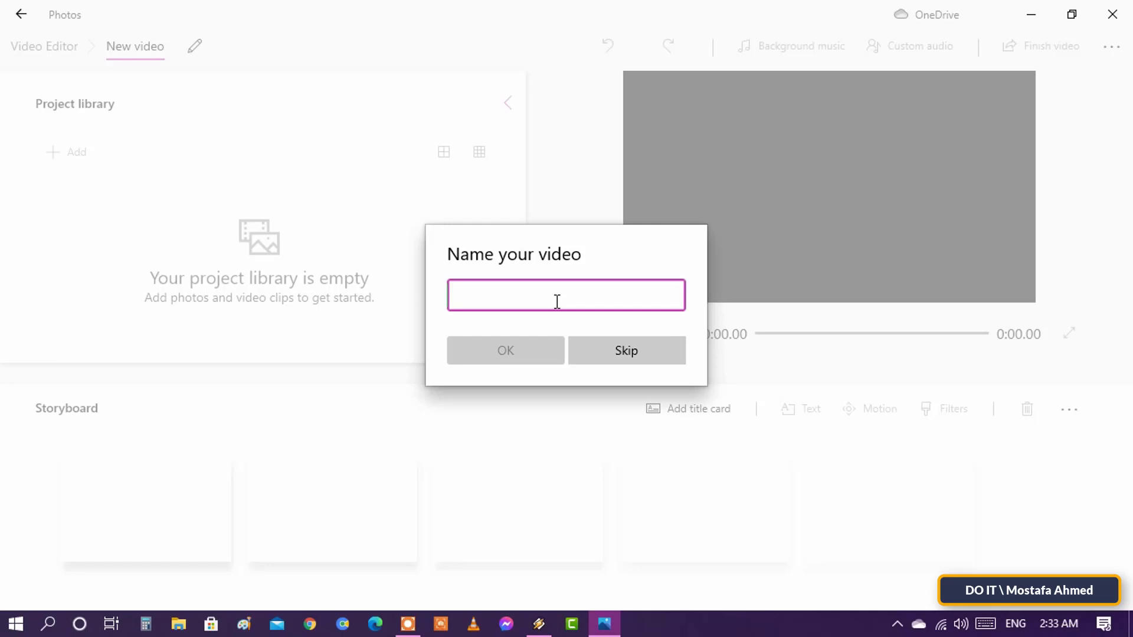
{"action": "type", "text": "new Sea"}
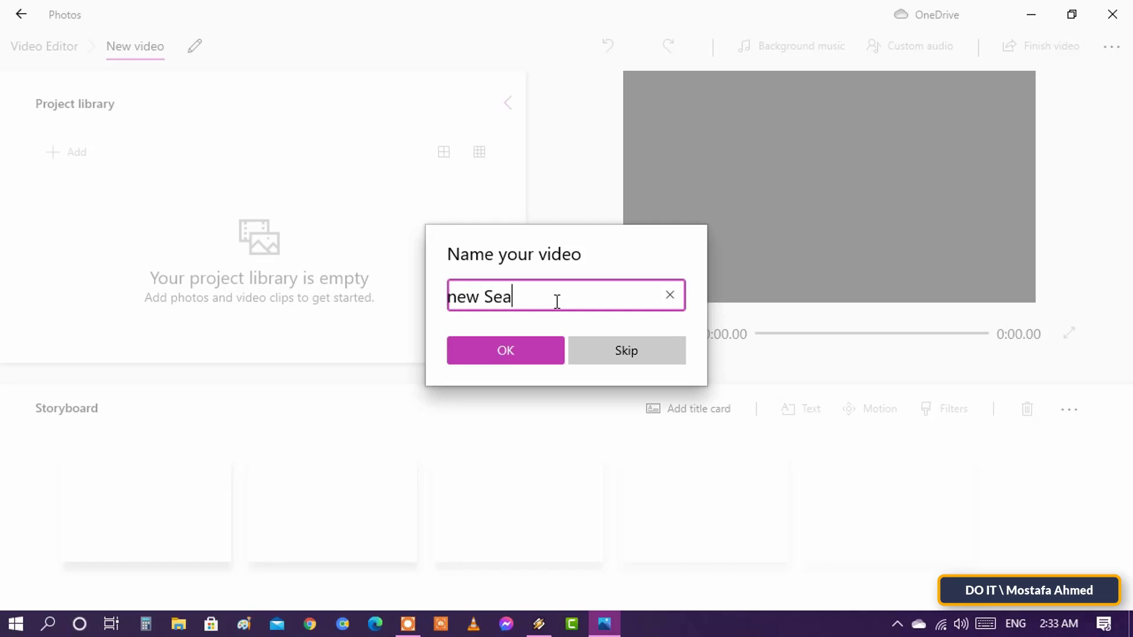
{"action": "left_click", "coordinate": [537, 354]}
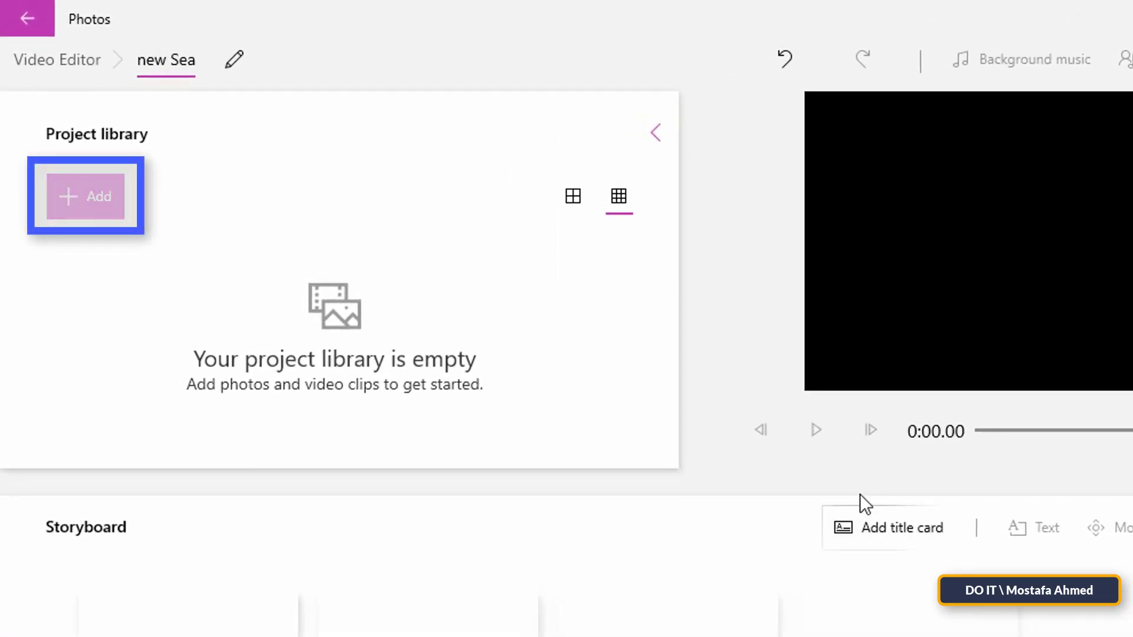
Import the Sea video from the Desktop folder into the project library.
{"action": "left_click", "coordinate": [109, 201]}
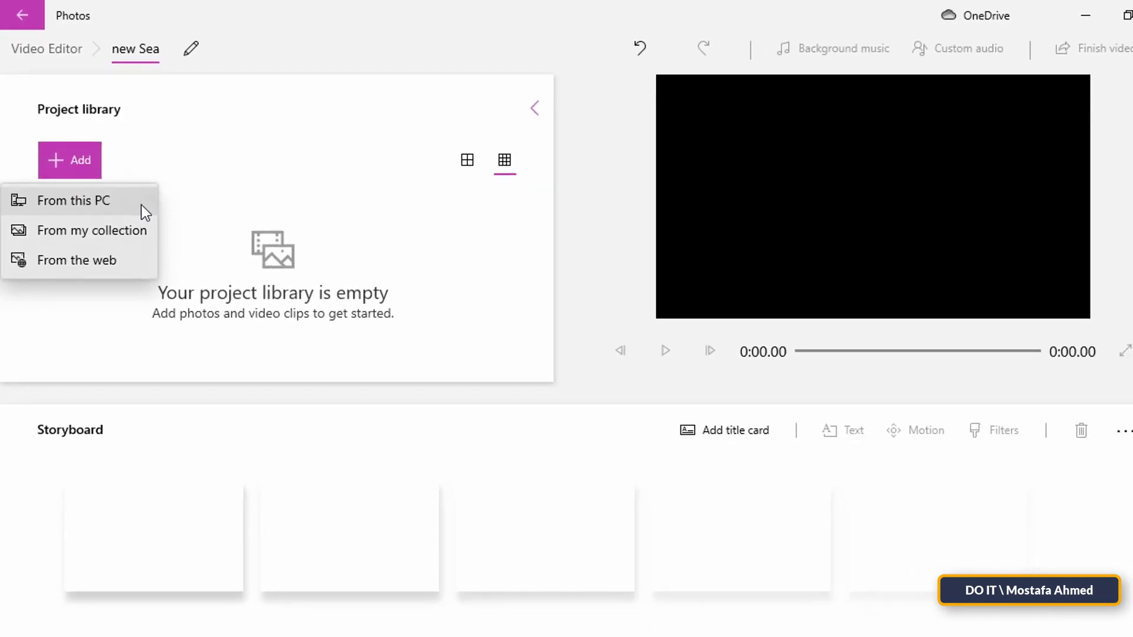
{"action": "left_click", "coordinate": [134, 194]}
{"action": "scroll", "coordinate": [133, 194], "scroll_direction": "up", "scroll_amount": 2}
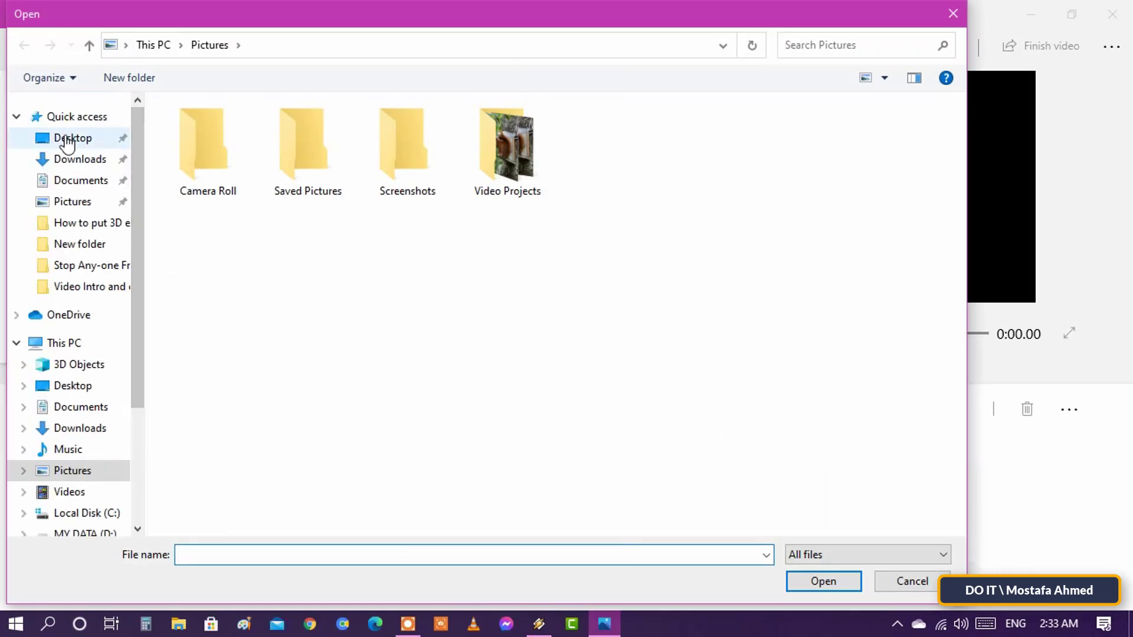
{"action": "left_click", "coordinate": [69, 138]}
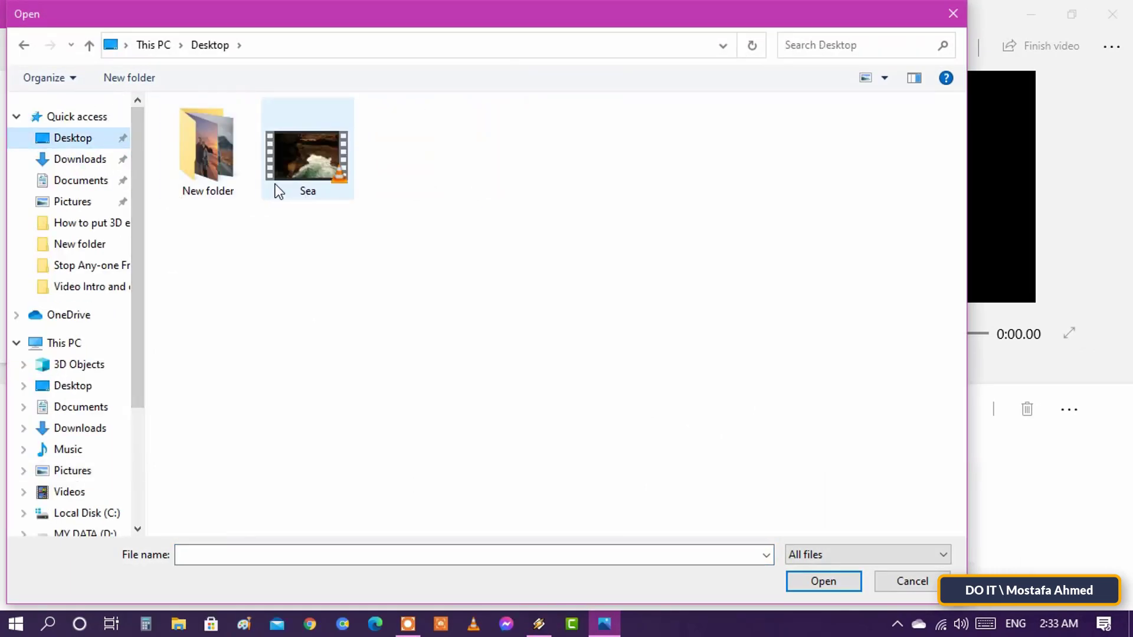
{"action": "double_click", "coordinate": [313, 180]}
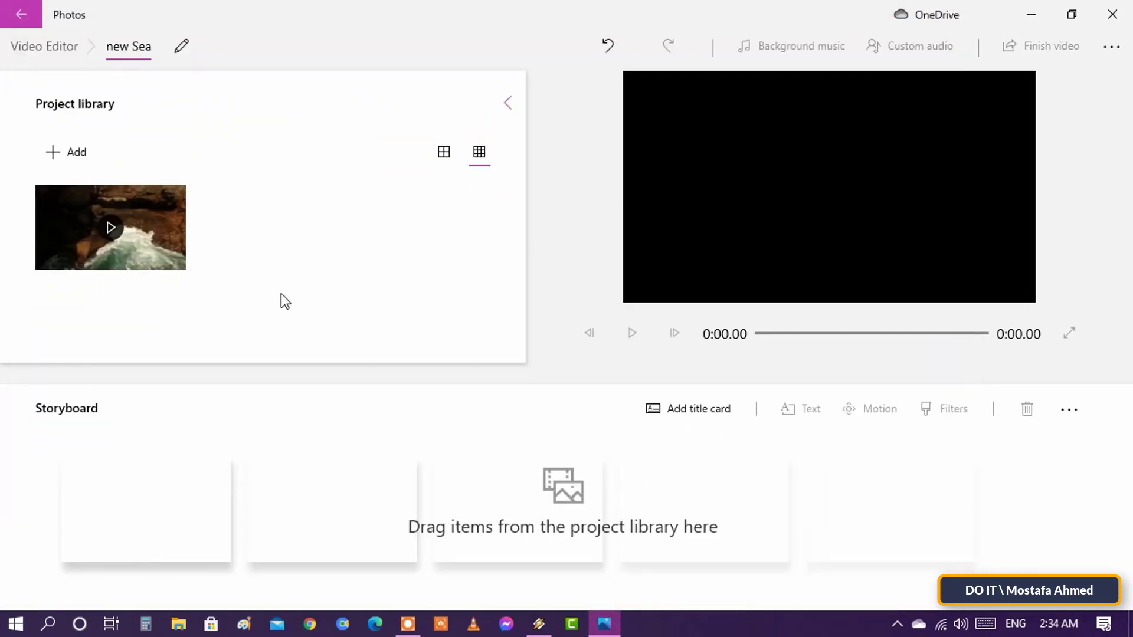
Place the 38-second Sea clip on the storyboard and select it.
{"action": "right_click", "coordinate": [155, 240]}
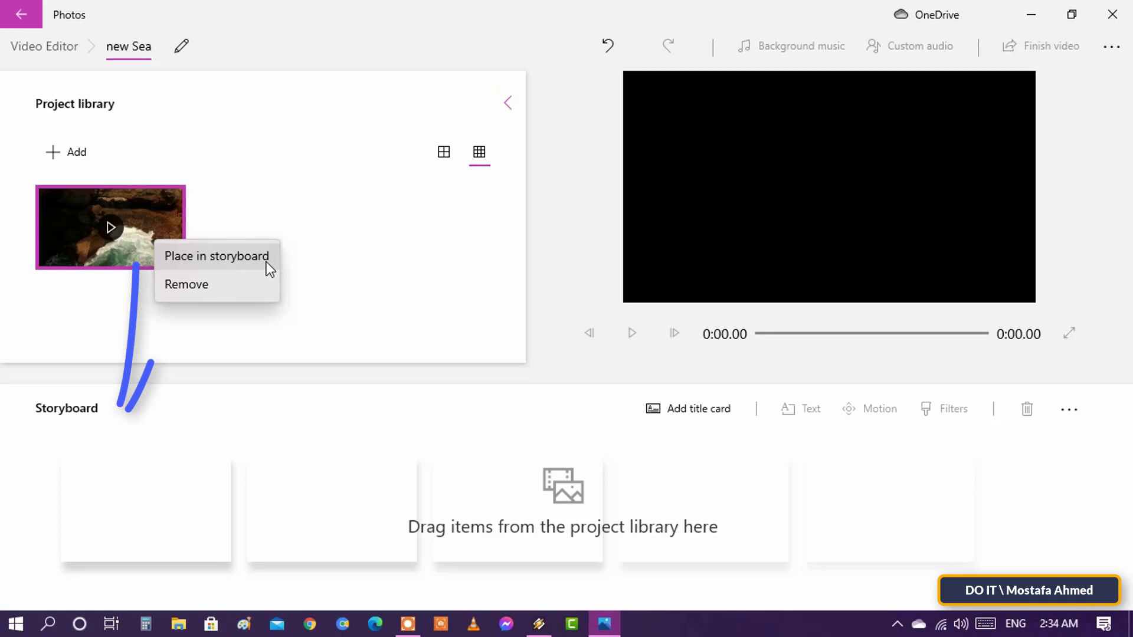
{"action": "left_click", "coordinate": [217, 255]}
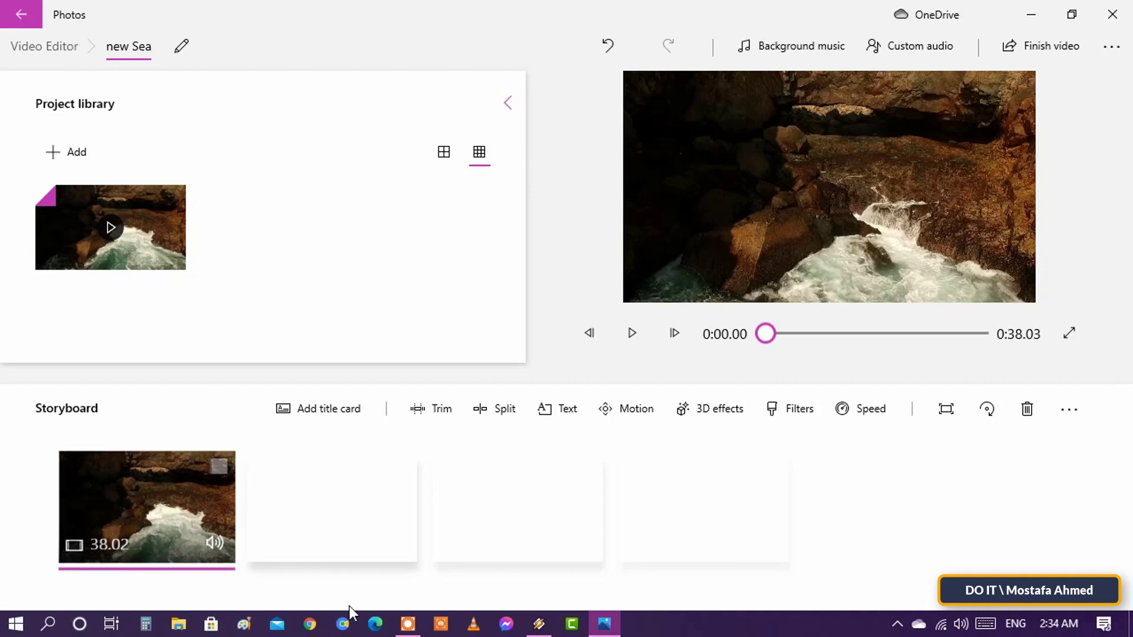
{"action": "left_click", "coordinate": [219, 469]}
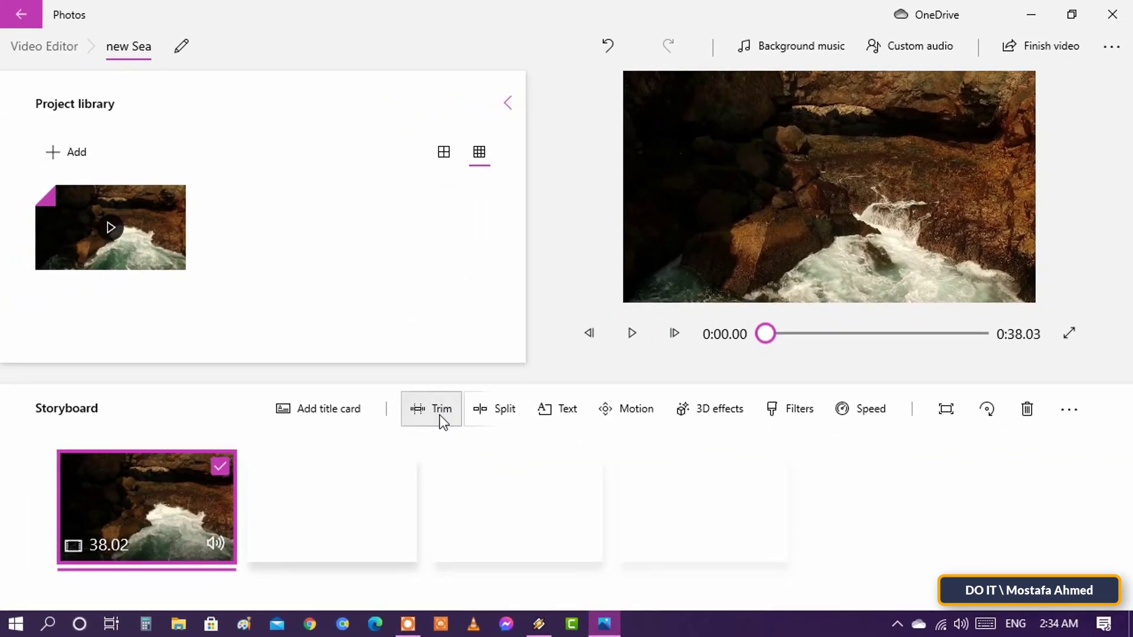
Trim the Sea clip to start at 0:13.03, leaving a 0:25.00 clip.
{"action": "left_click", "coordinate": [433, 418]}
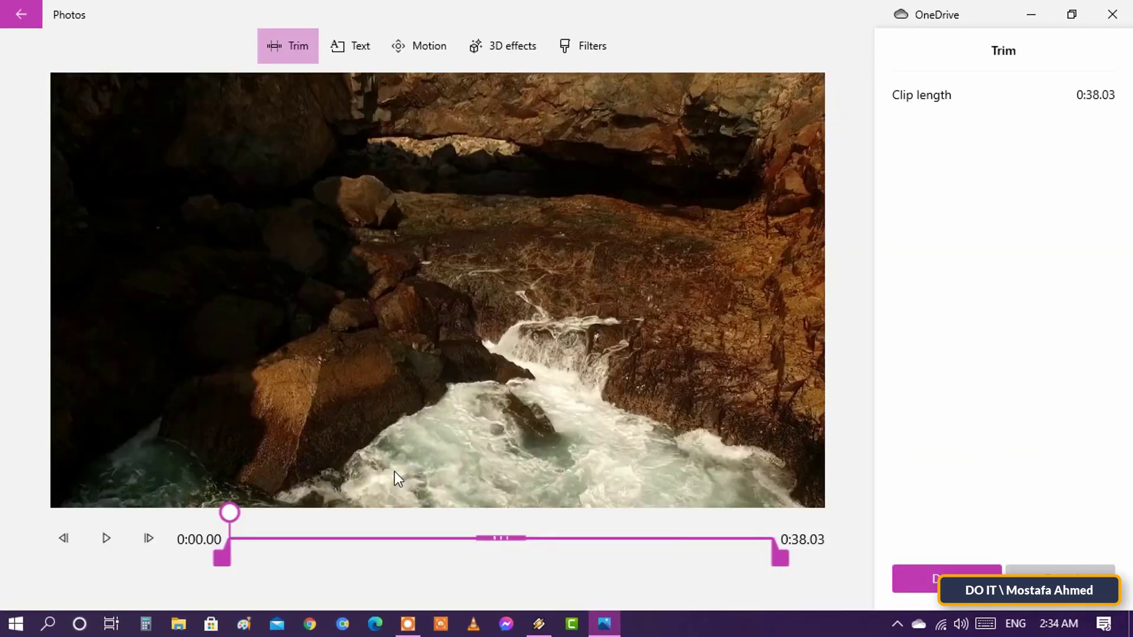
{"action": "mouse_move", "coordinate": [223, 553]}
{"action": "left_mouse_down"}
{"action": "mouse_move", "coordinate": [332, 567]}
{"action": "mouse_move", "coordinate": [390, 558]}
{"action": "left_mouse_up"}
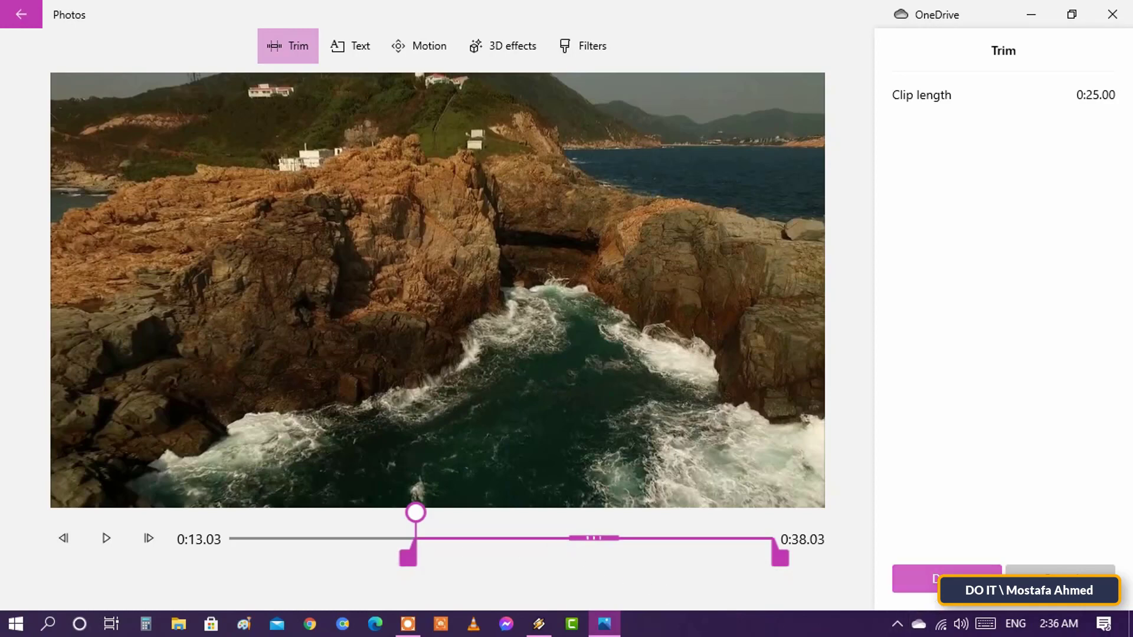
{"action": "left_click", "coordinate": [916, 579]}
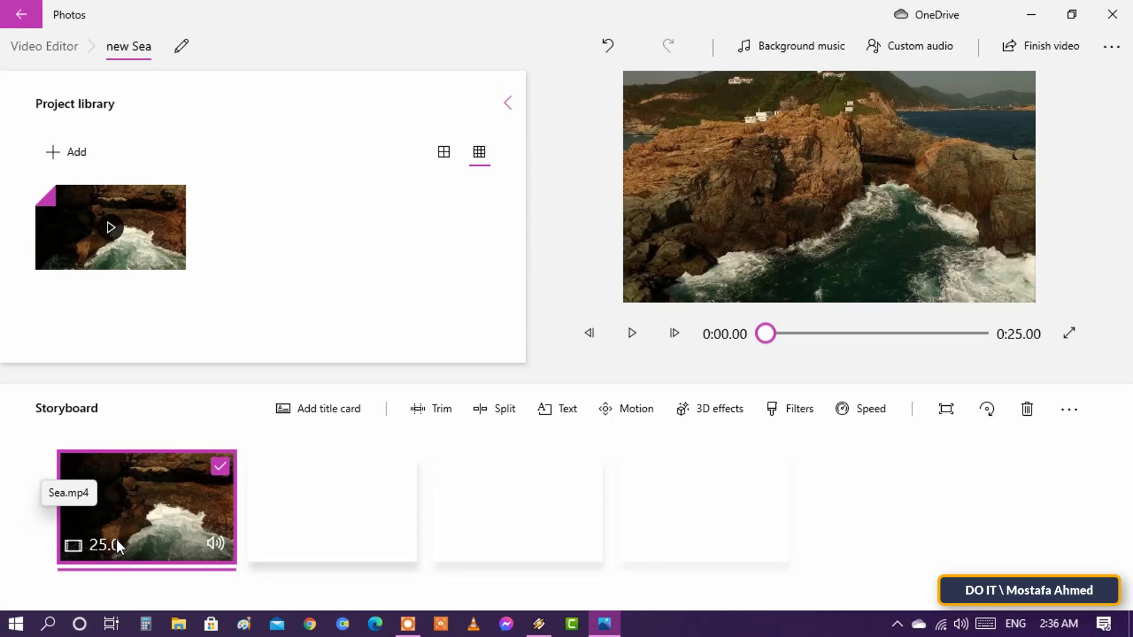
Preview the Amplified and Anodized tracks and apply Anodized as background music.
{"action": "left_click", "coordinate": [832, 58]}
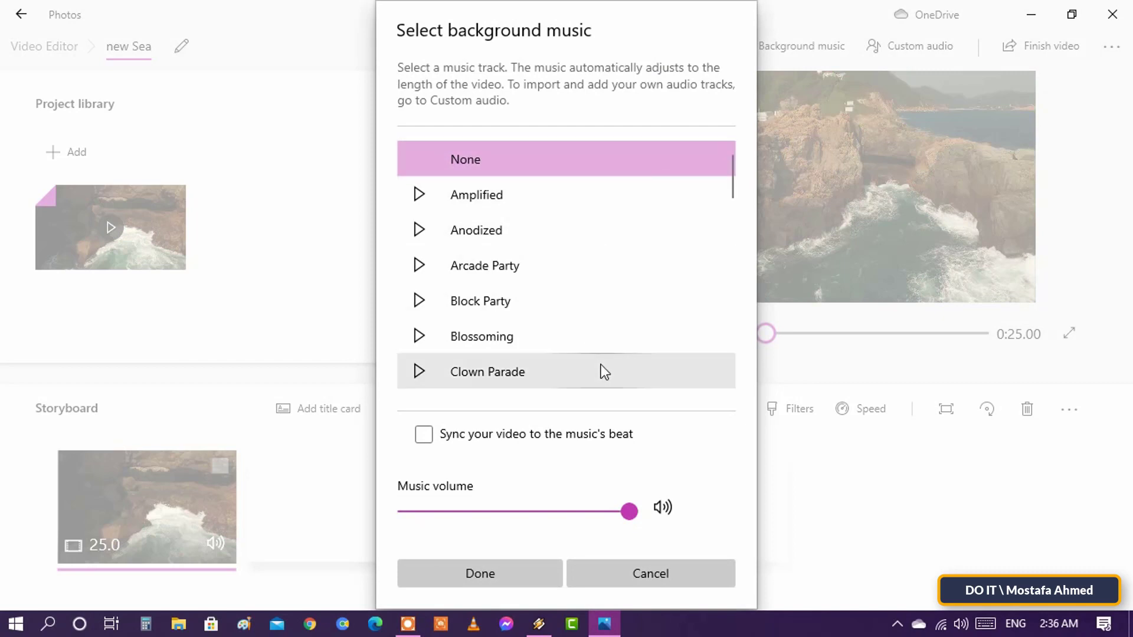
{"action": "left_click", "coordinate": [418, 195]}
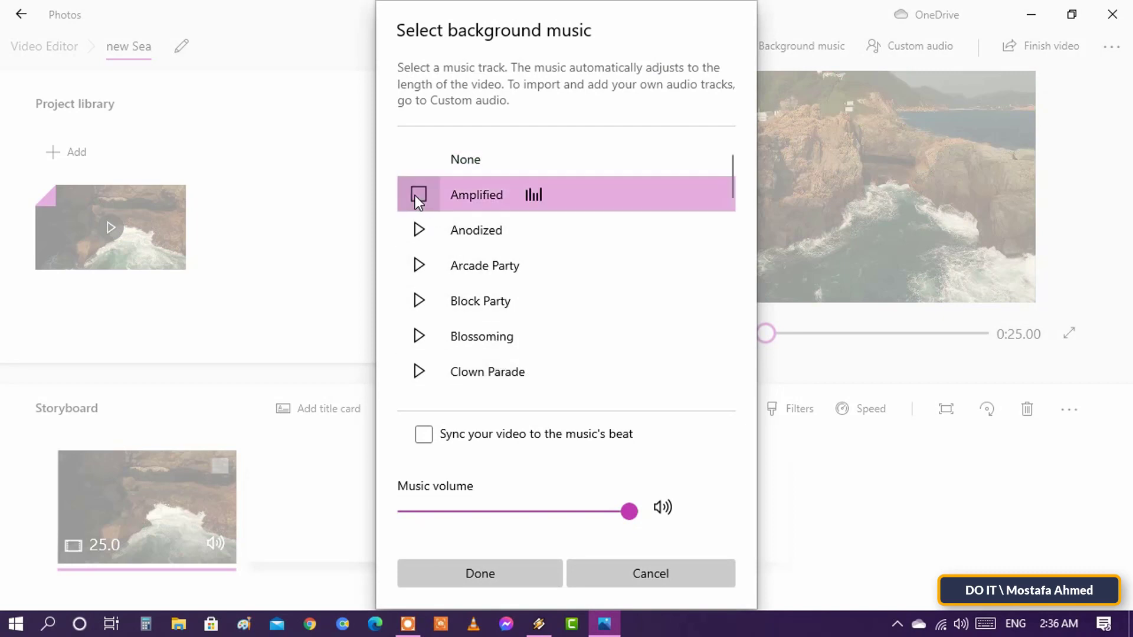
{"action": "left_click", "coordinate": [417, 227]}
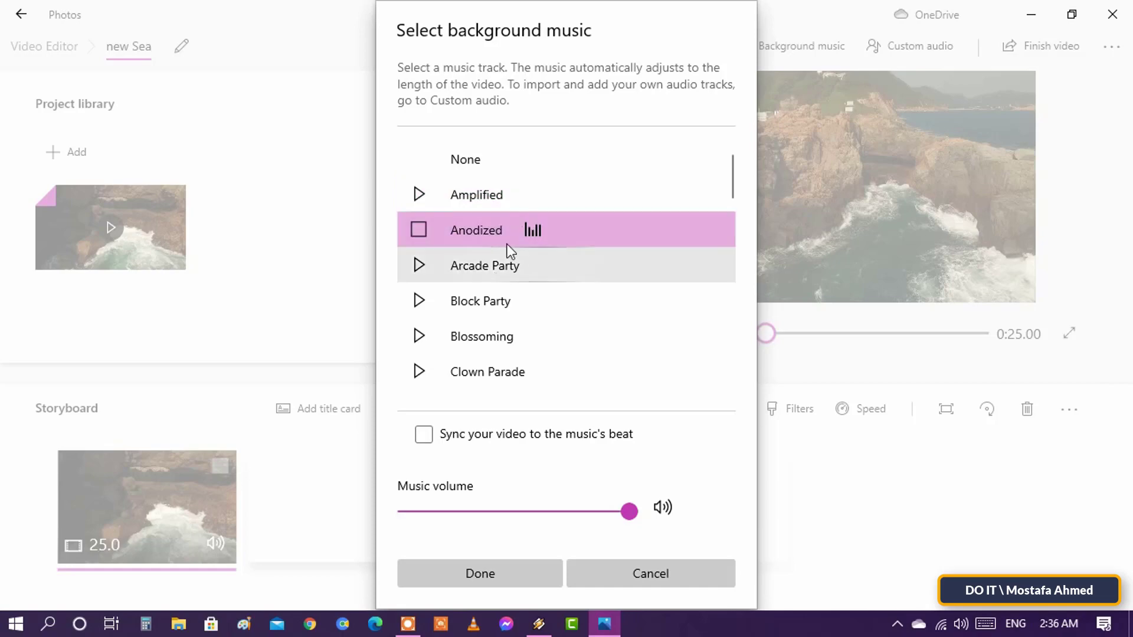
{"action": "left_click", "coordinate": [484, 573]}
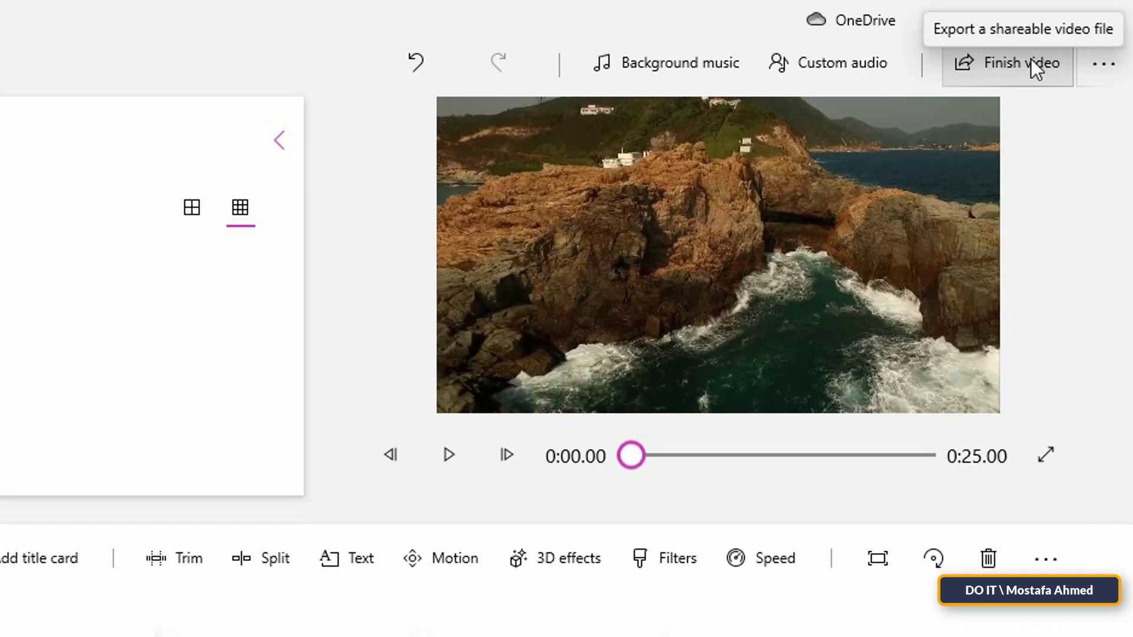
Export the video at High 1080p quality with the Desktop as save location.
{"action": "left_click", "coordinate": [1034, 69]}
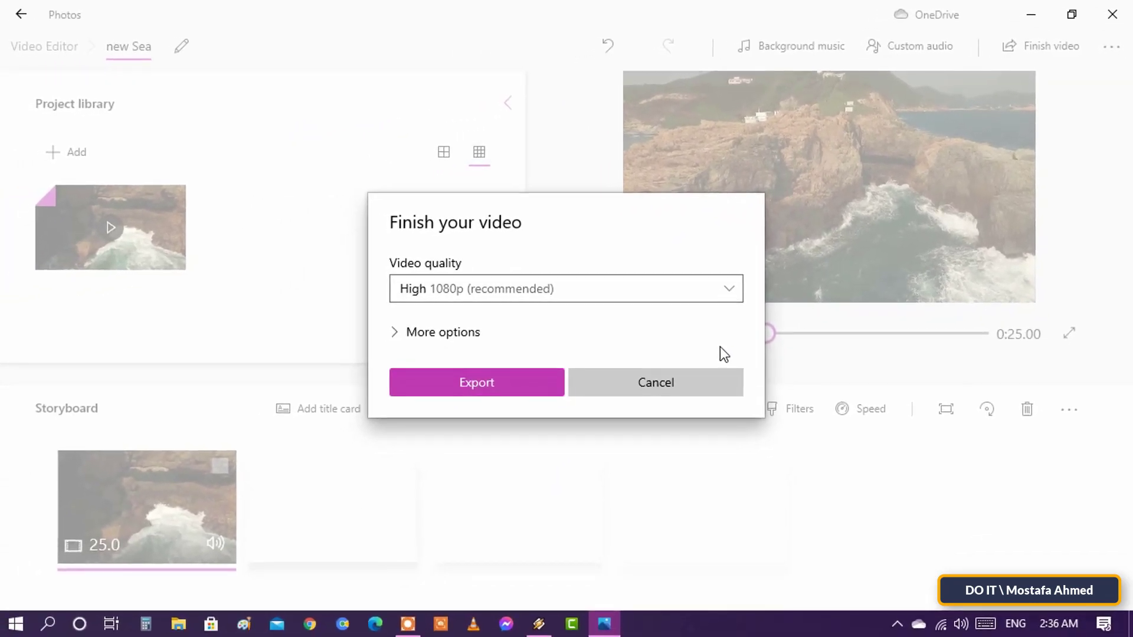
{"action": "left_click", "coordinate": [737, 298]}
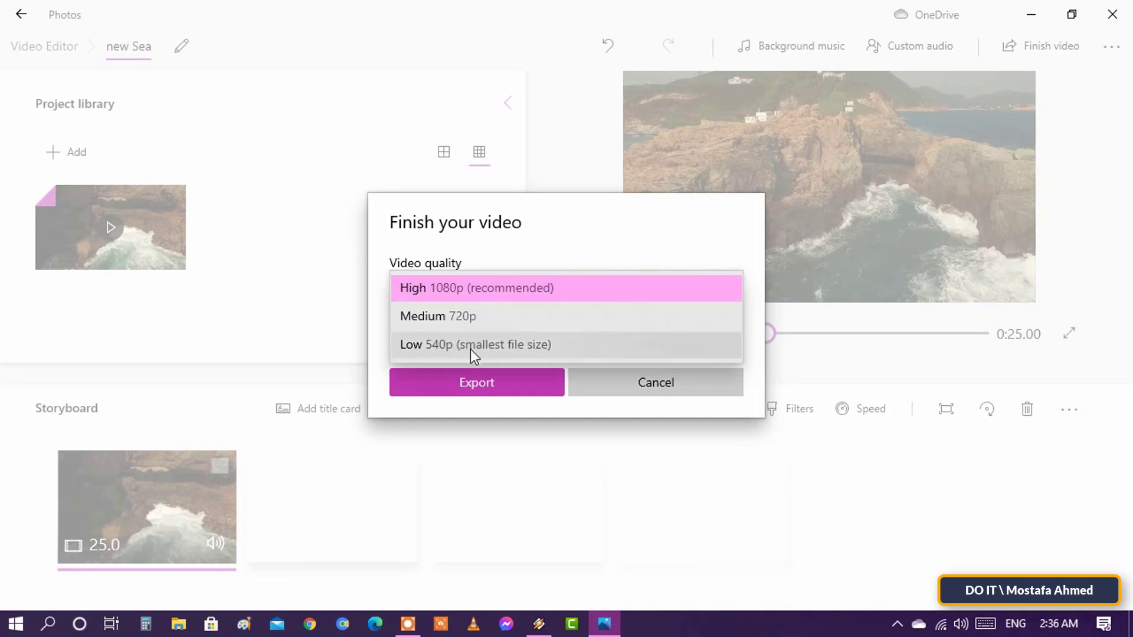
{"action": "left_click", "coordinate": [452, 297]}
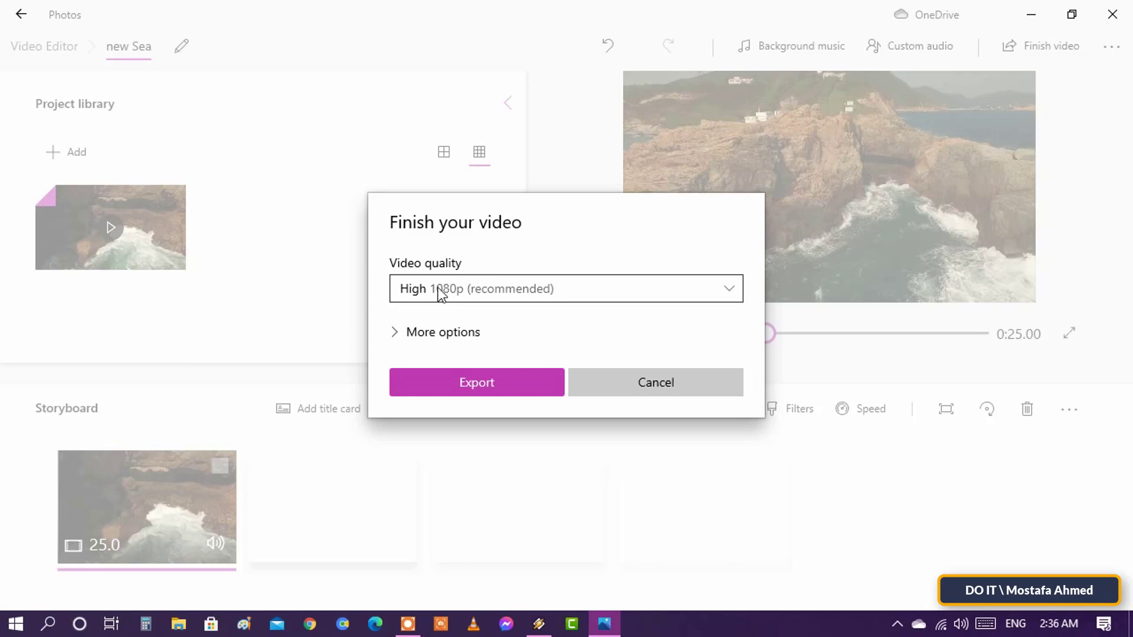
{"action": "left_click", "coordinate": [540, 393]}
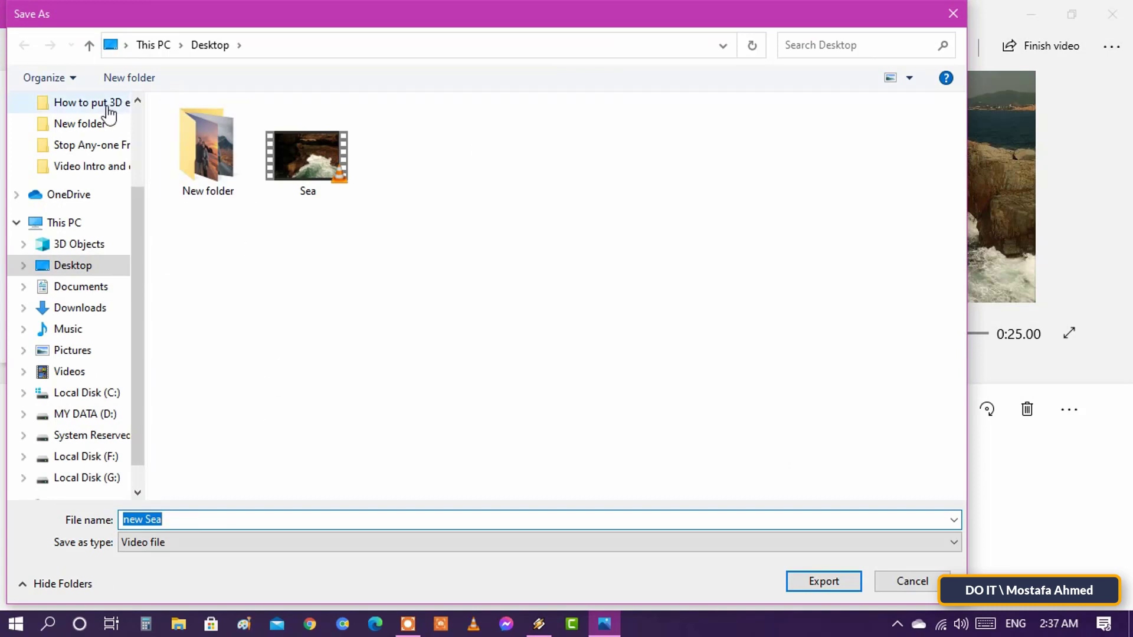
{"action": "left_click_drag", "start_coordinate": [135, 240], "coordinate": [136, 116]}
{"action": "left_click", "coordinate": [74, 138]}
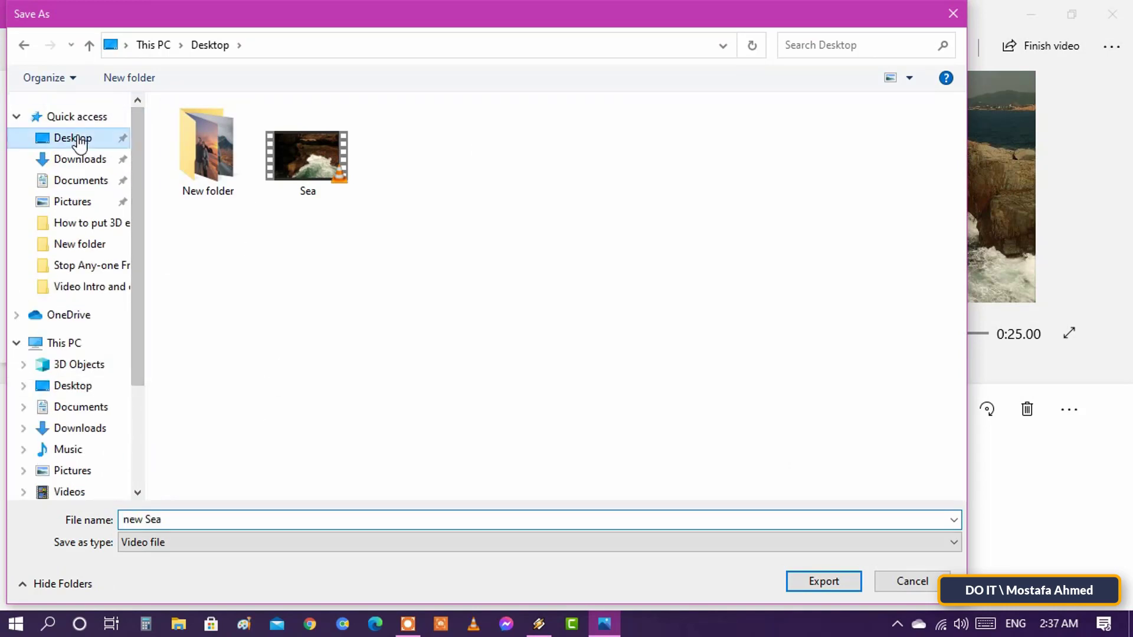
Save the exported video as 'new Sea' on the Desktop.
{"action": "left_click", "coordinate": [823, 582]}
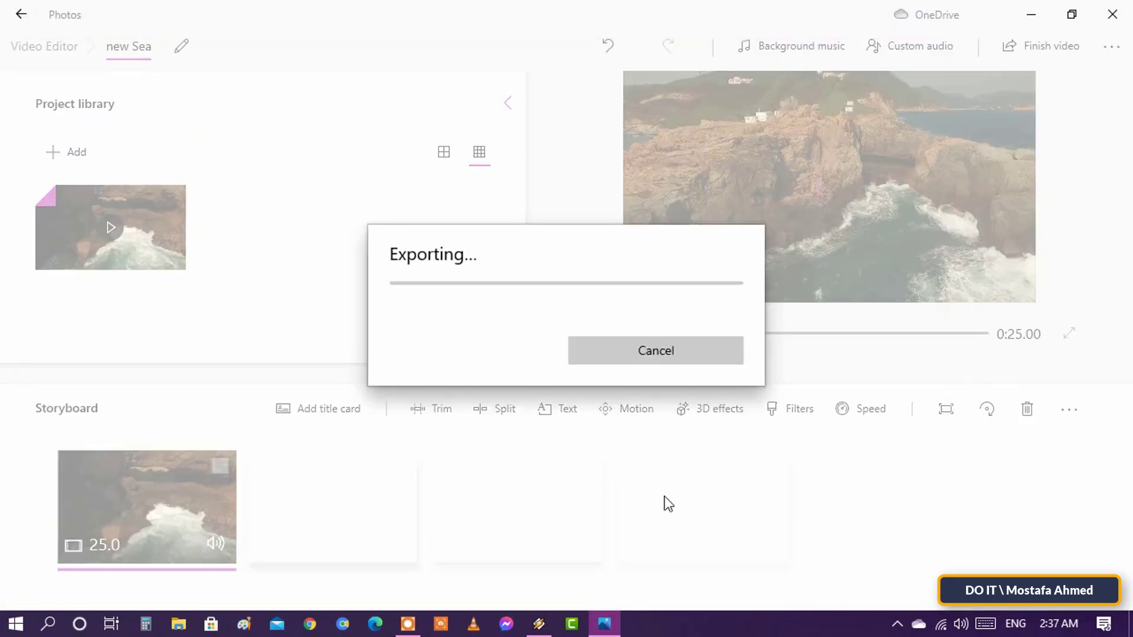